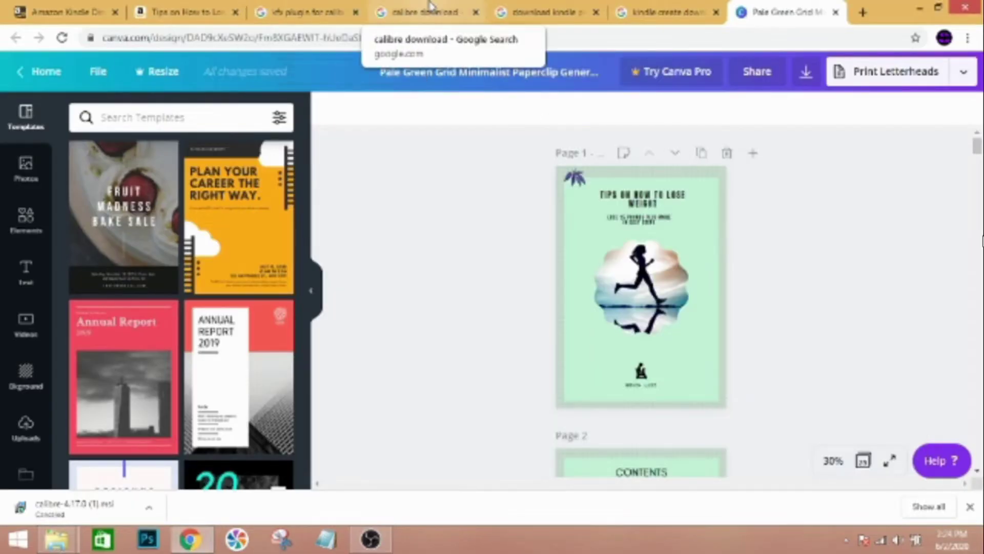
- Visit the calibre download, Kindle Previewer and Kindle Create pages from their search tabs
left_click(410, 12)
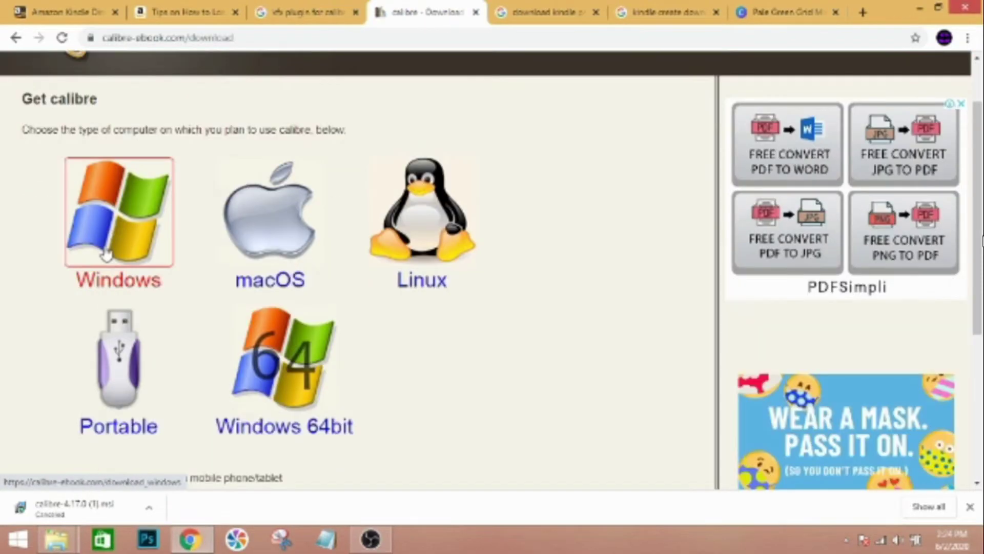
left_click(121, 210)
left_click(546, 12)
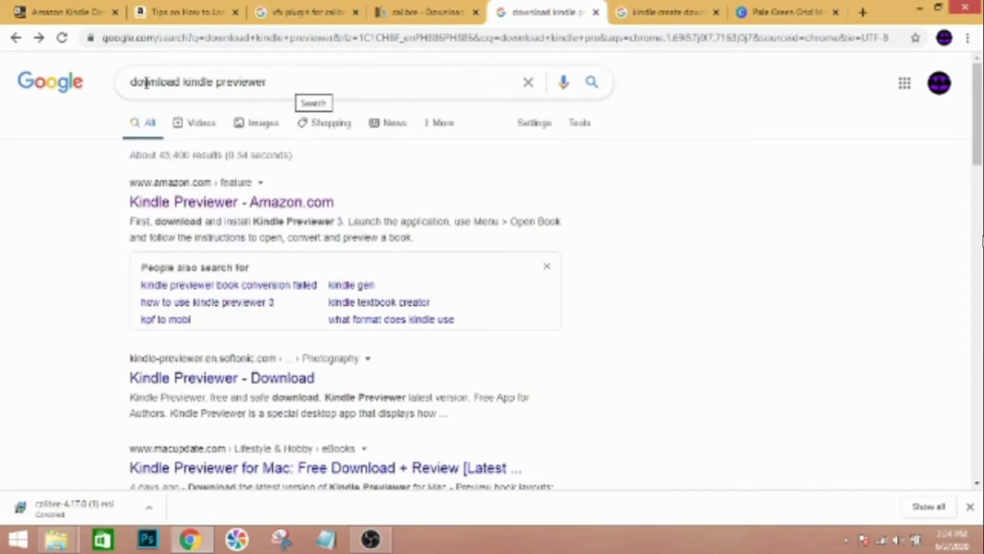
left_click(174, 203)
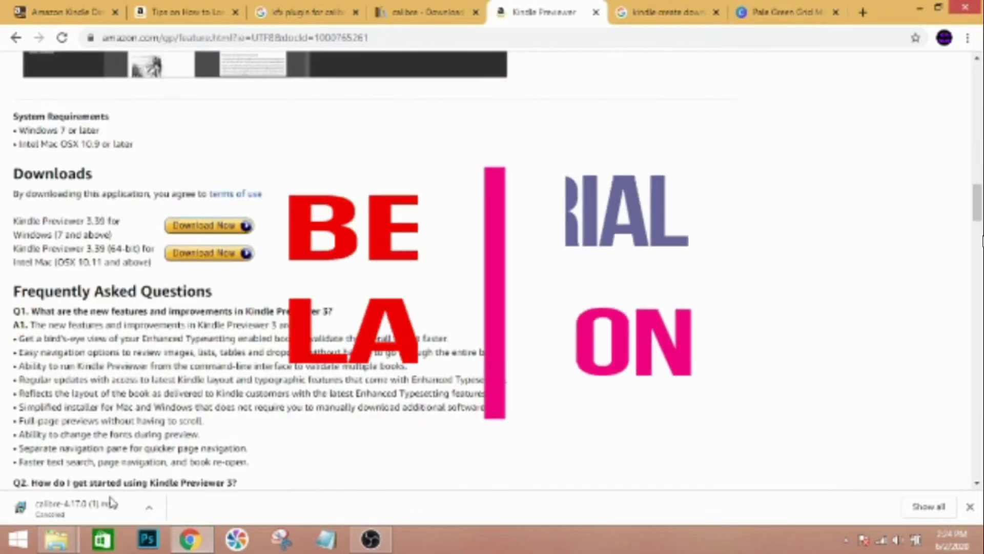
left_click(666, 12)
left_click(200, 246)
- From the KFX plugin search, open the Index of calibre plugins and find KFX Output
left_click(308, 11)
scroll(45, 191, "up", 3)
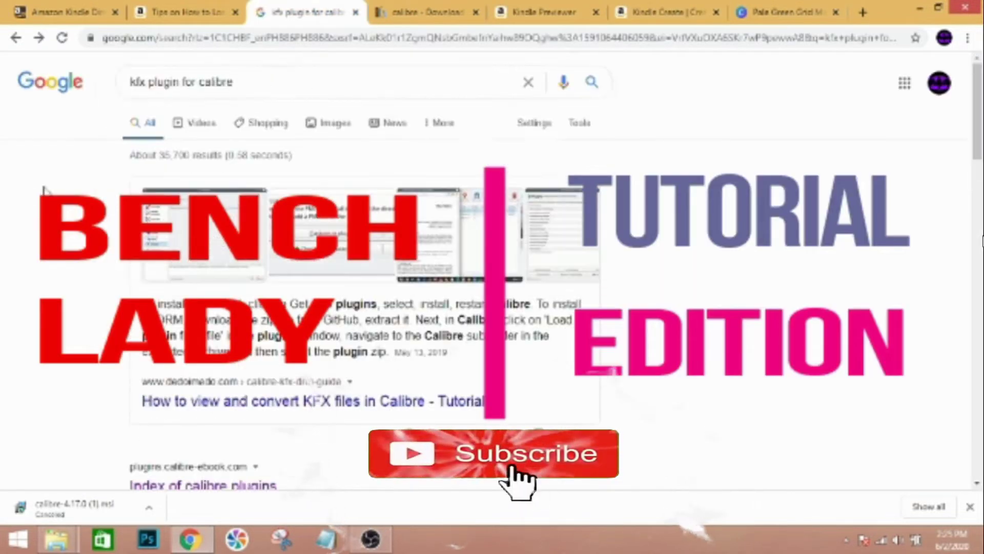
left_click(219, 85)
scroll(169, 276, "down", 4)
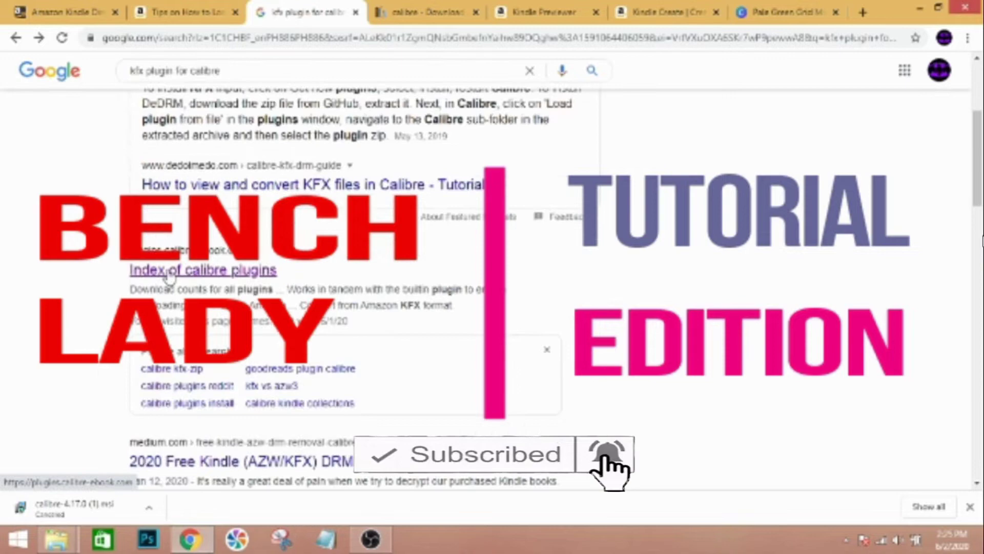
left_click(169, 277)
scroll(77, 154, "down", 15)
scroll(46, 197, "up", 1)
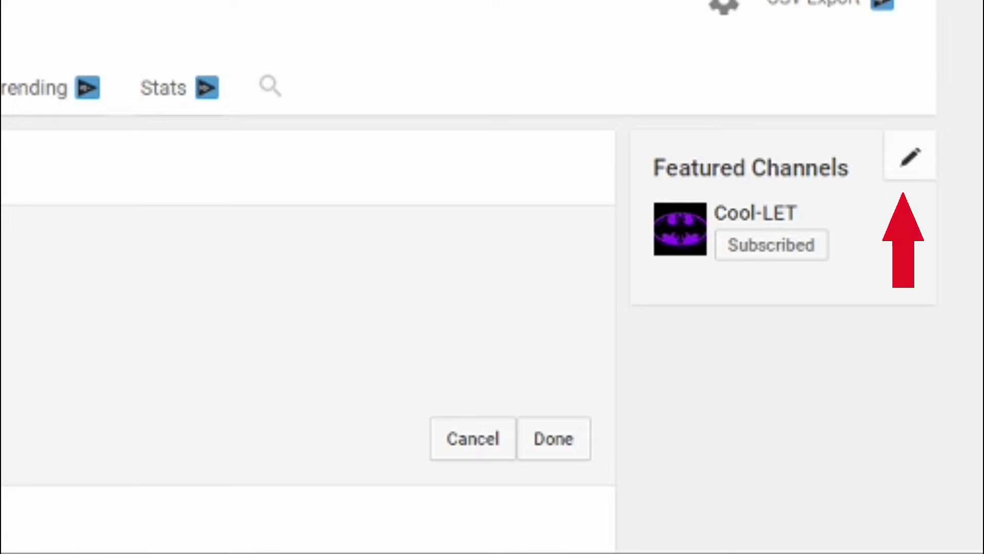
- Open the Featured Channels section options and choose Edit module to add channels
left_click(911, 156)
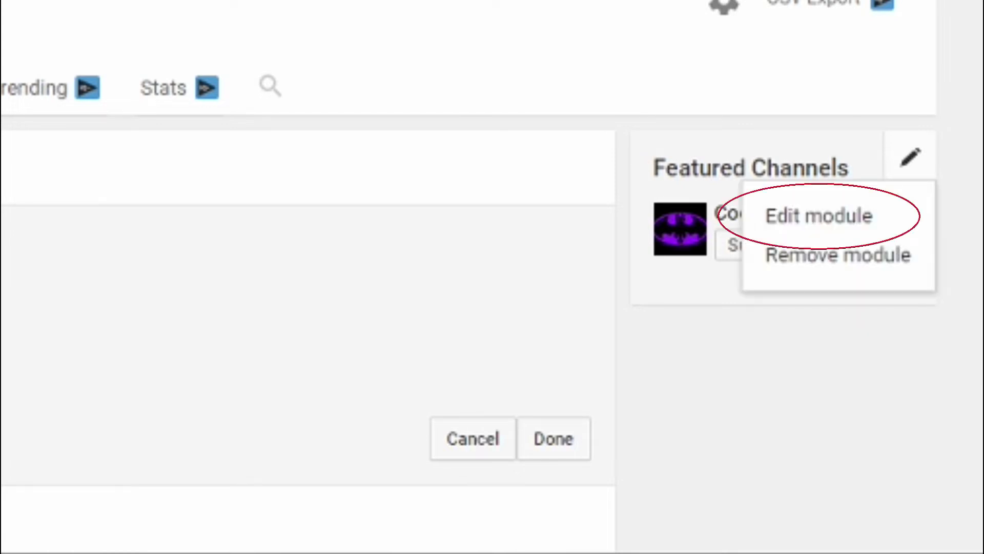
left_click(818, 215)
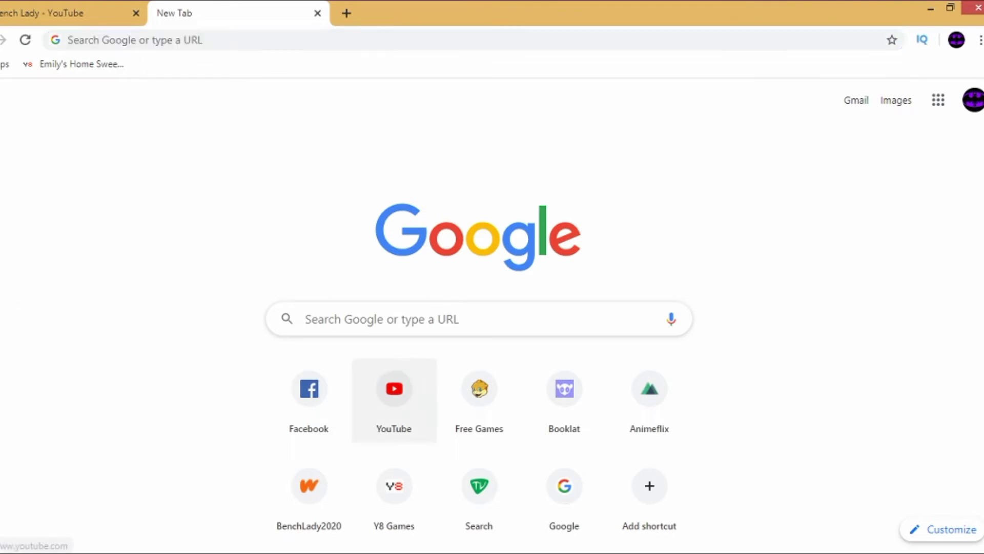
- Go to YouTube in the new tab and search for 'esang kusinera'
left_click(395, 388)
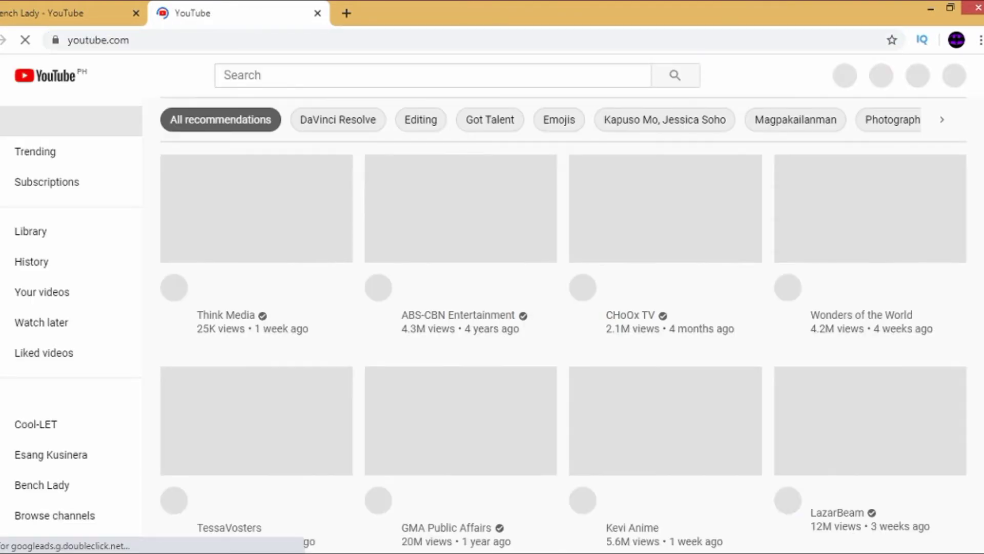
type("e")
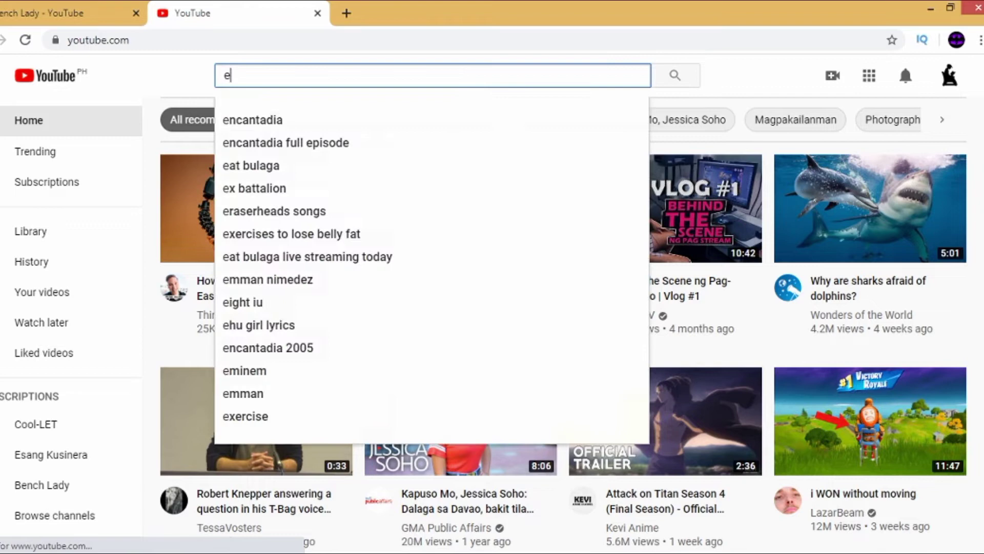
type("sang kusiner")
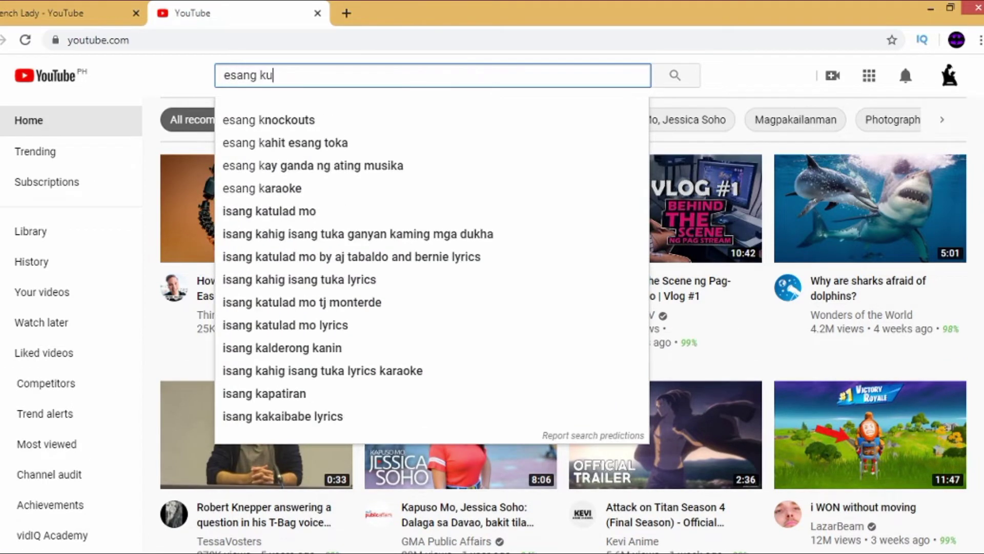
type("a")
key("Return")
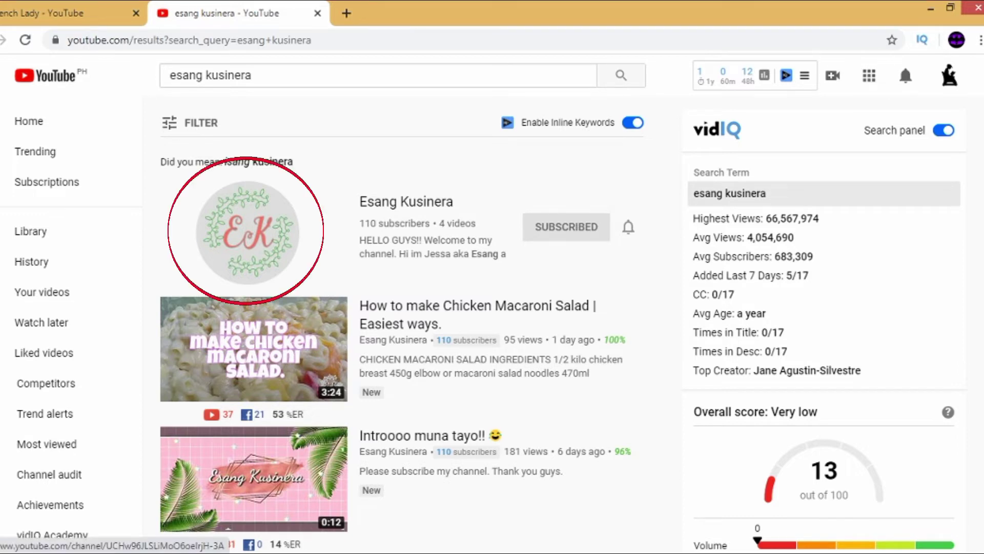
- Open the Esang Kusinera channel page and select its URL in the address bar
left_click(247, 232)
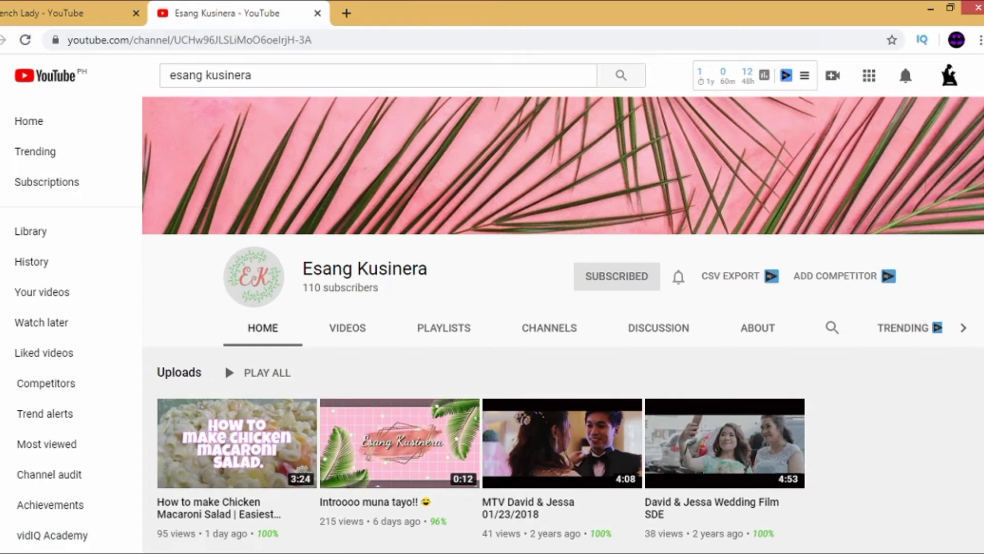
left_click(190, 40)
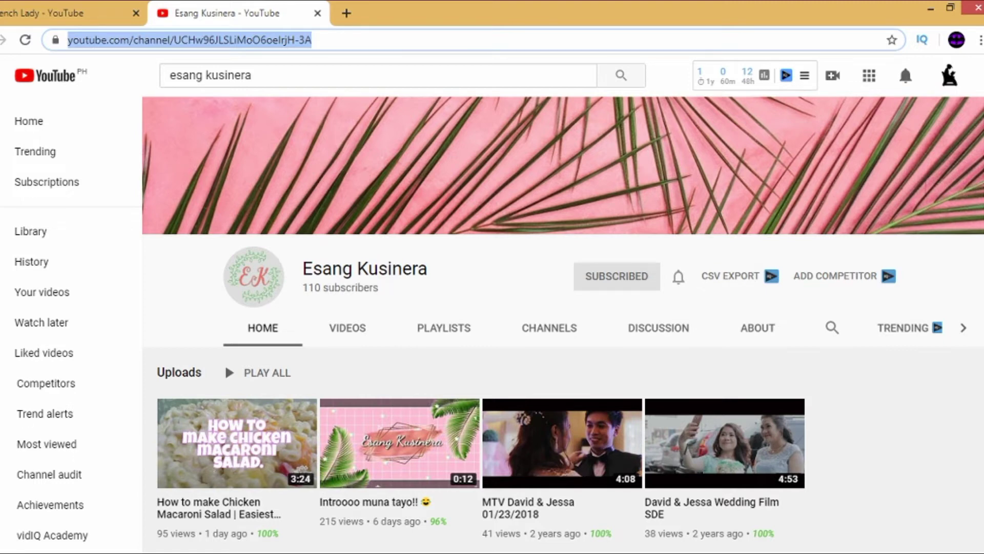
- View the Subscriptions feed with recent Cool-LET and Esang Kusinera uploads
left_click(46, 181)
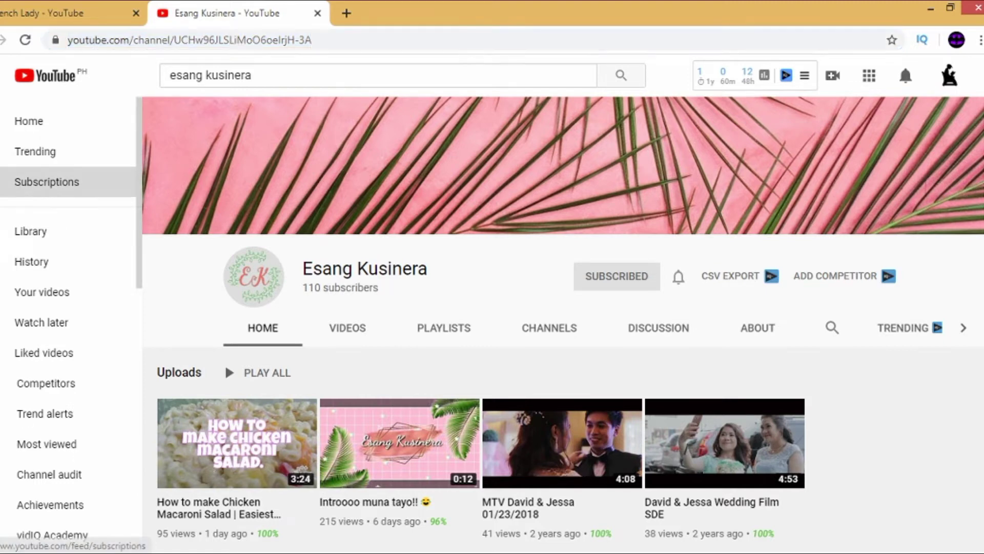
mouse_move(251, 199)
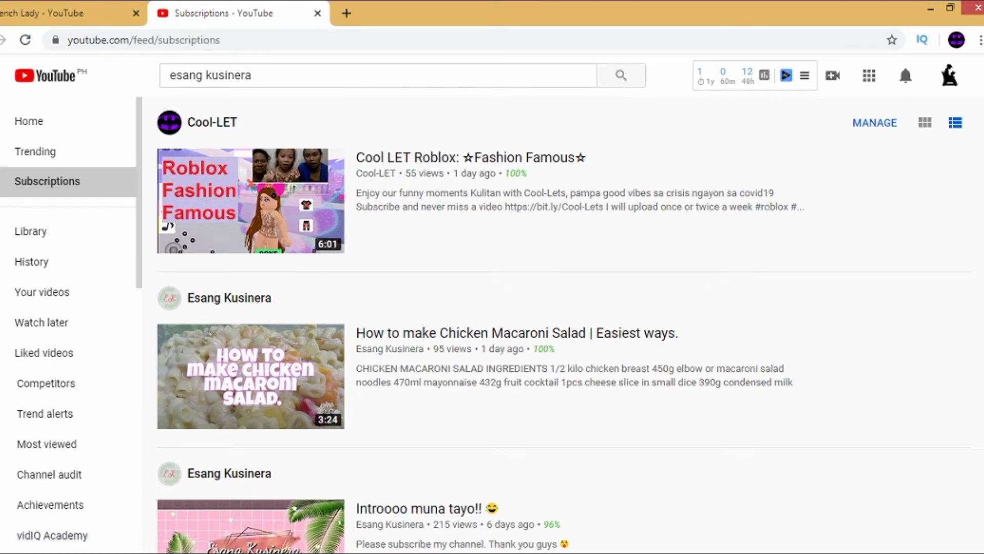
- Paste the Esang Kusinera channel URL into the Featured Channels editor, add it, and save
key("ctrl+Page_Up")
left_click(250, 186)
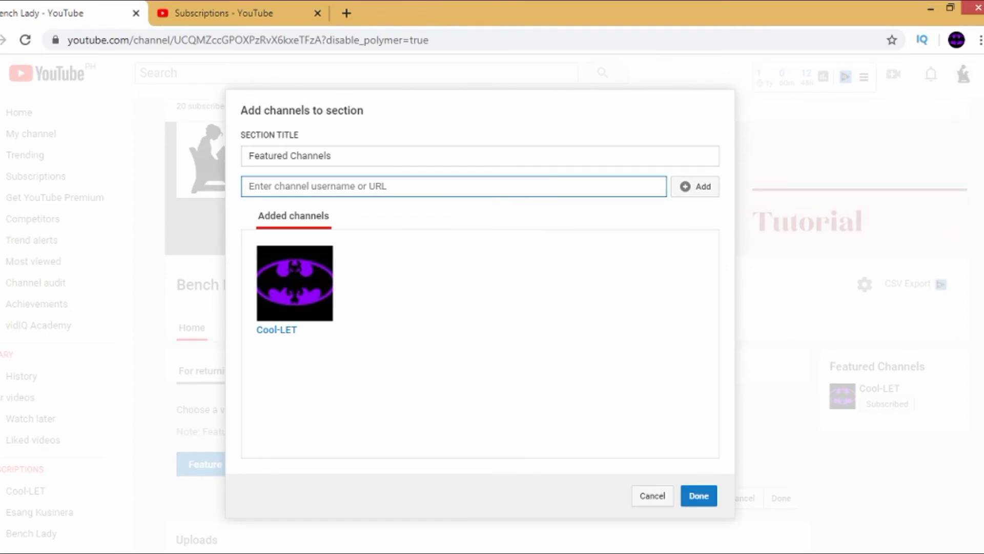
type("https://www.youtube.com/channel/UCHw96JLSLiMoO6oeIrjH-3A")
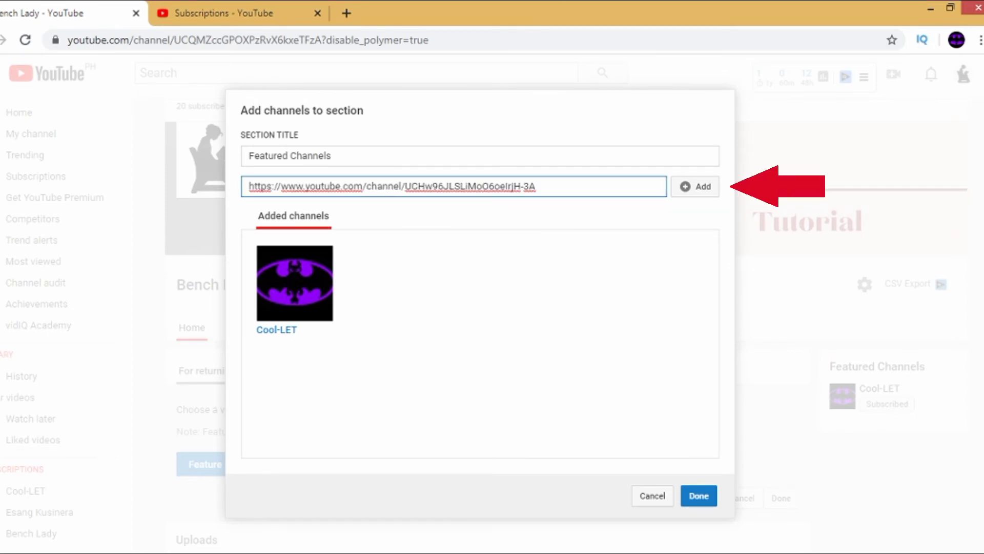
key("Return")
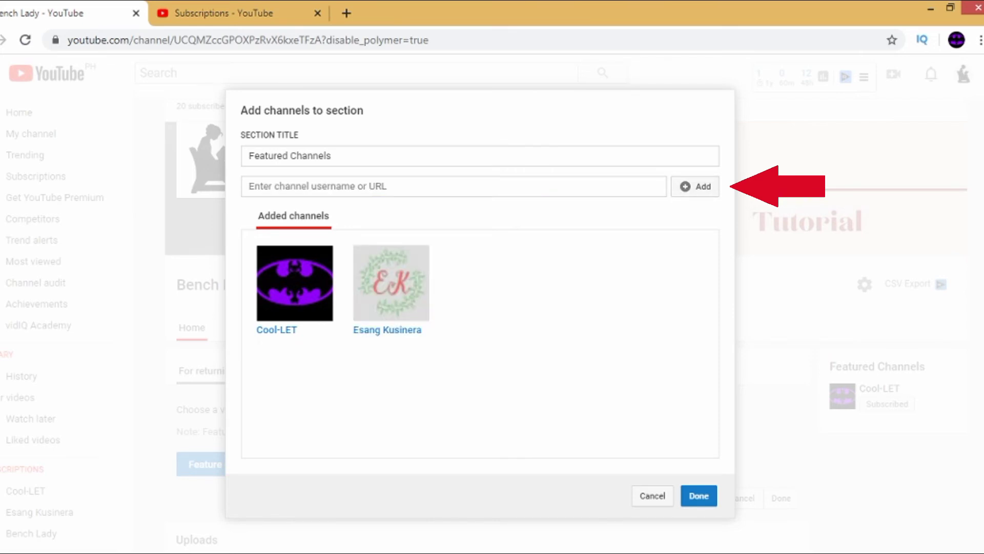
left_click(699, 495)
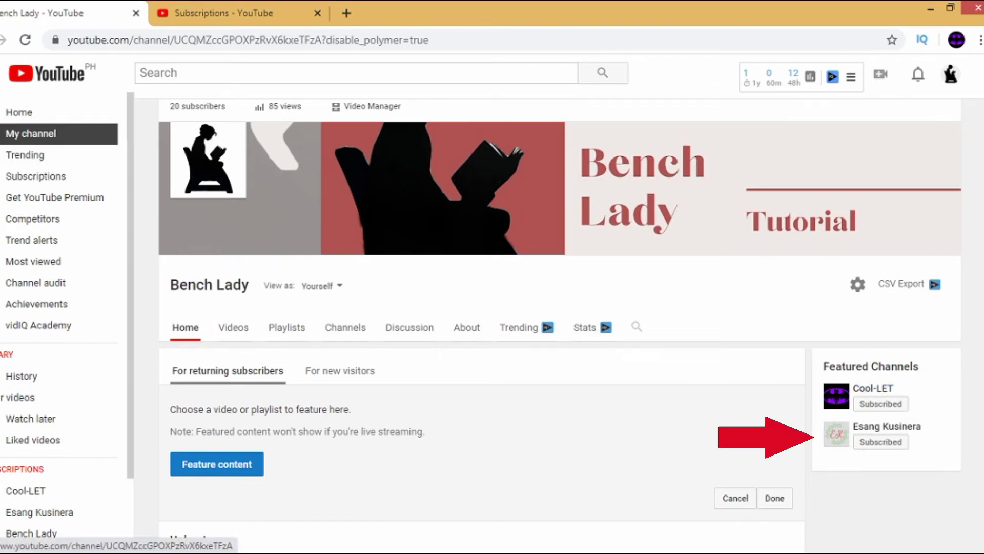
- Reload the Bench Lady home page via My channel and check both featured channels
left_click(31, 133)
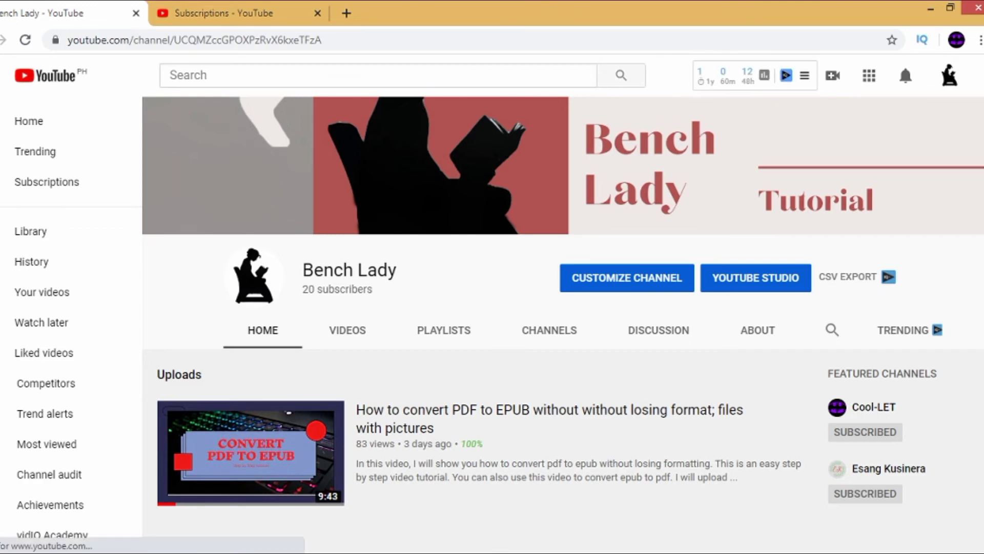
scroll(564, 308, "down", 3)
scroll(564, 307, "up", 3)
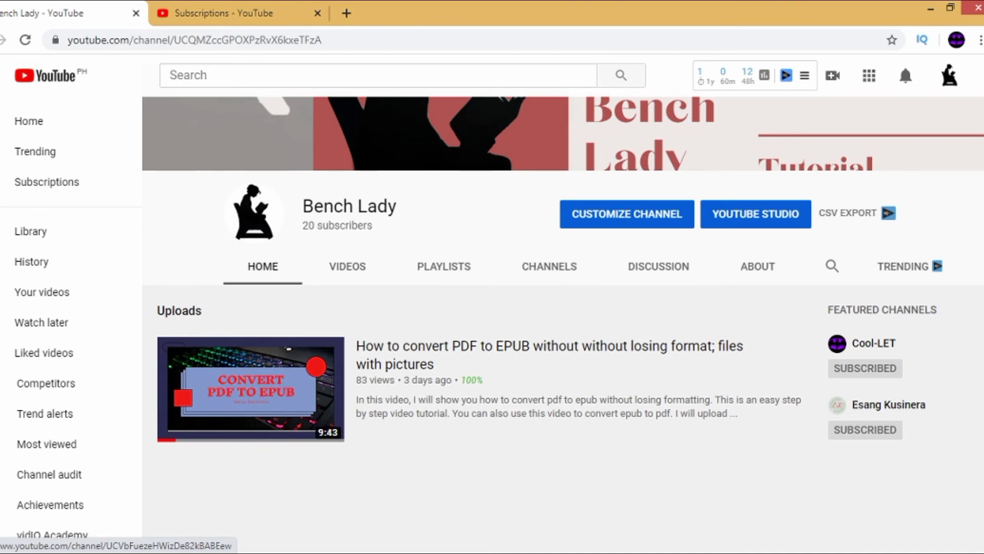
scroll(477, 436, "up", 2)
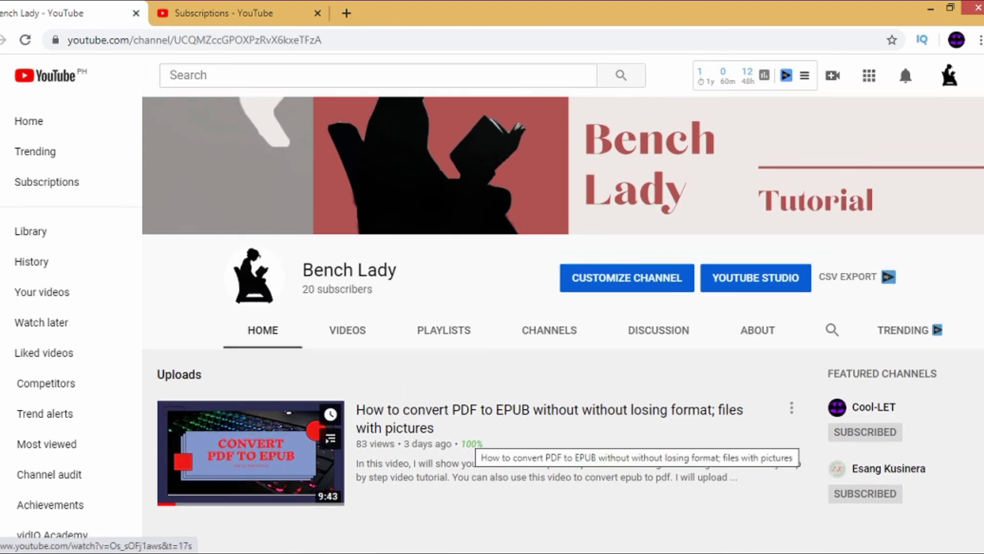